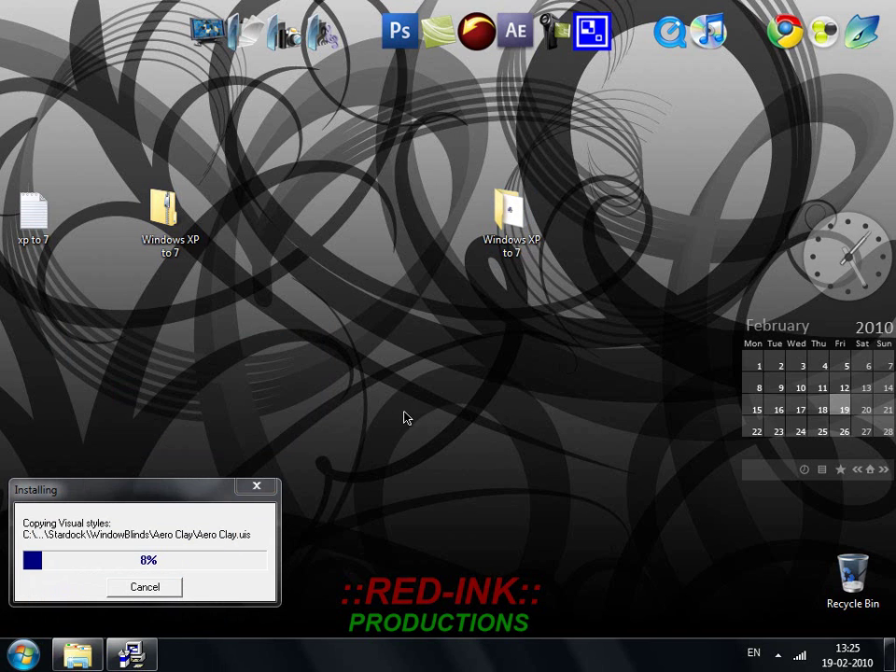
Step: Open the Windows XP to 7 folder maximized and enter the SevenVG Refresh theme subfolder
double_click(511, 219)
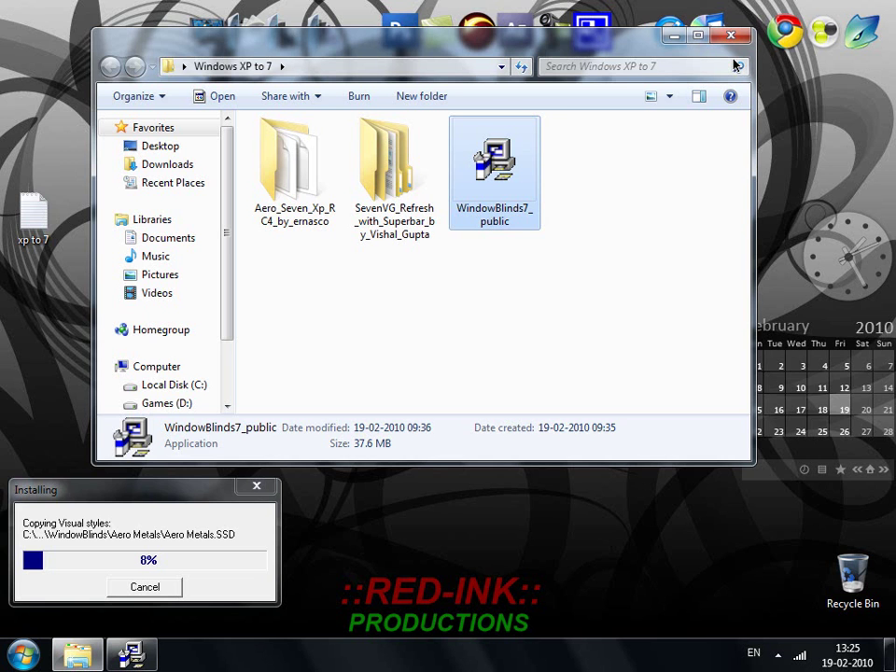
click(697, 36)
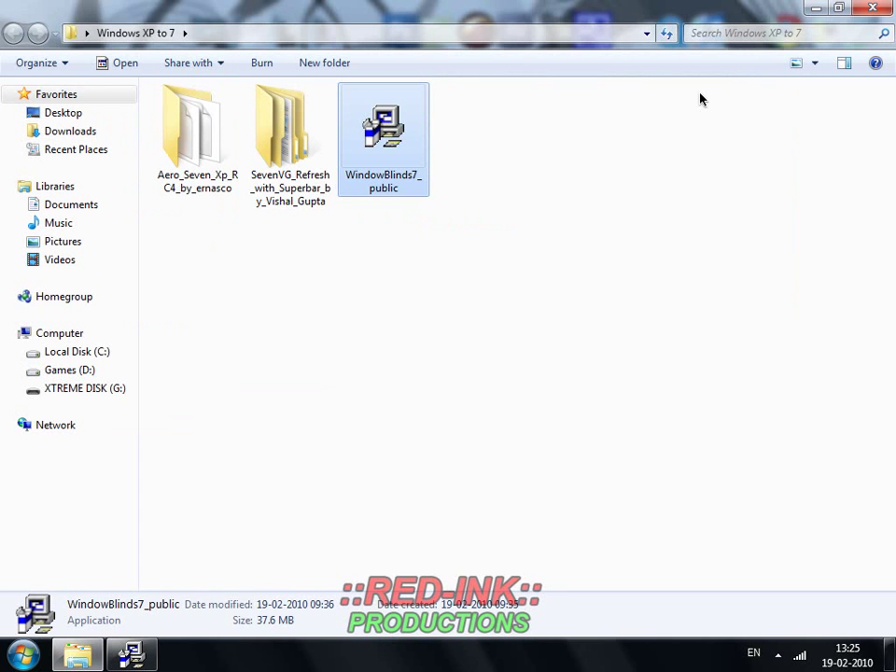
click(262, 194)
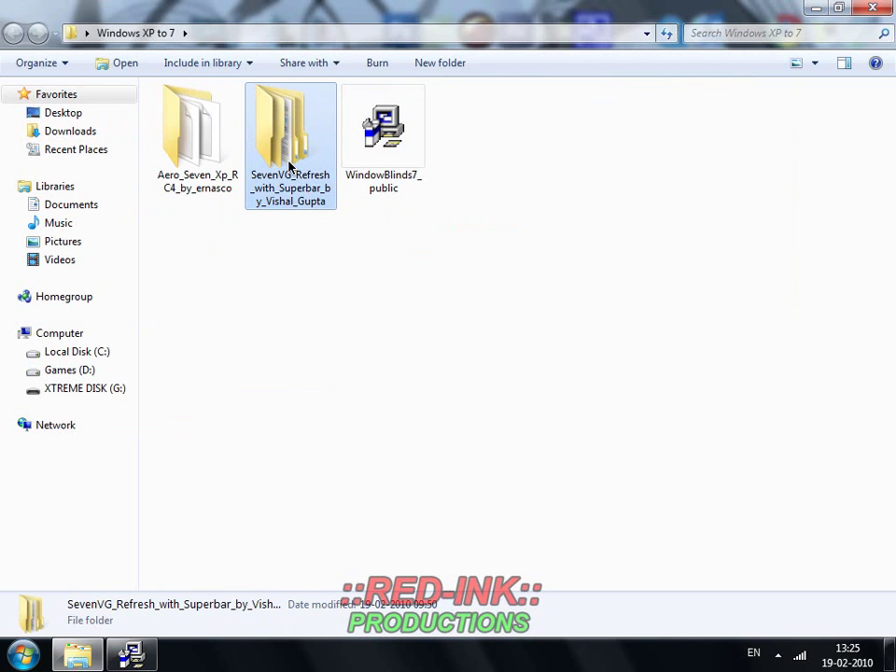
double_click(290, 165)
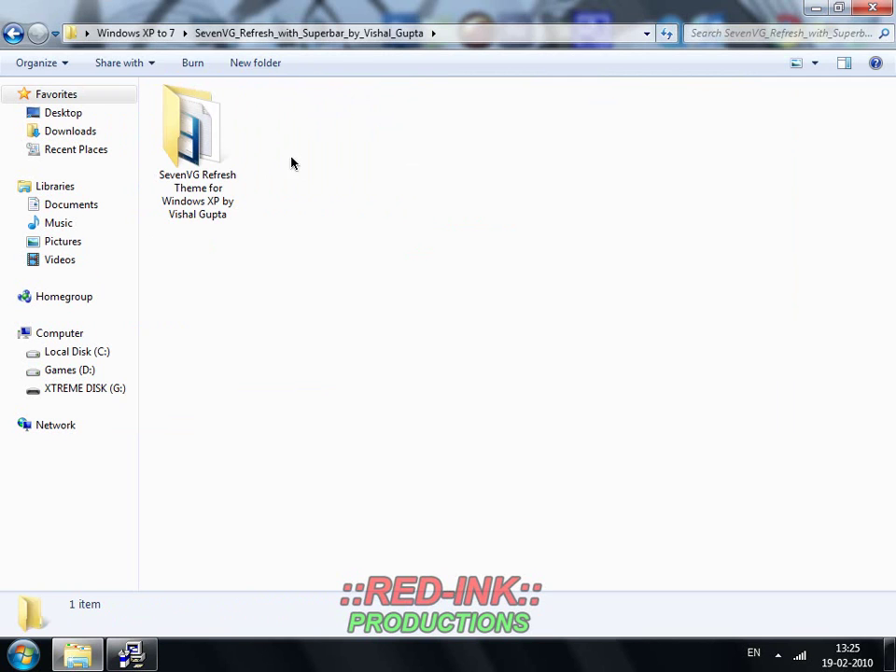
double_click(195, 151)
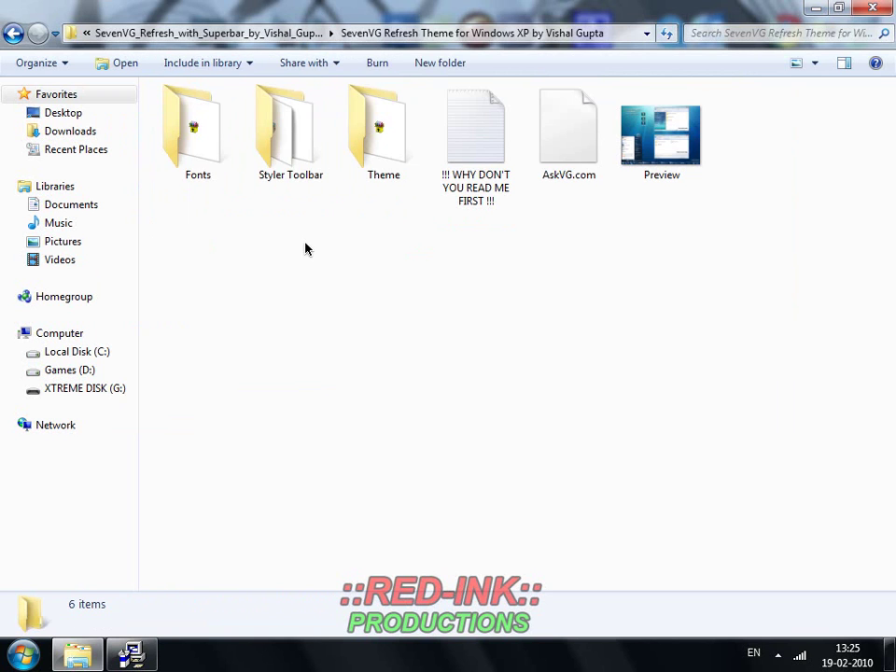
Step: Read the theme's readme text file in Notepad, then close it
click(477, 141)
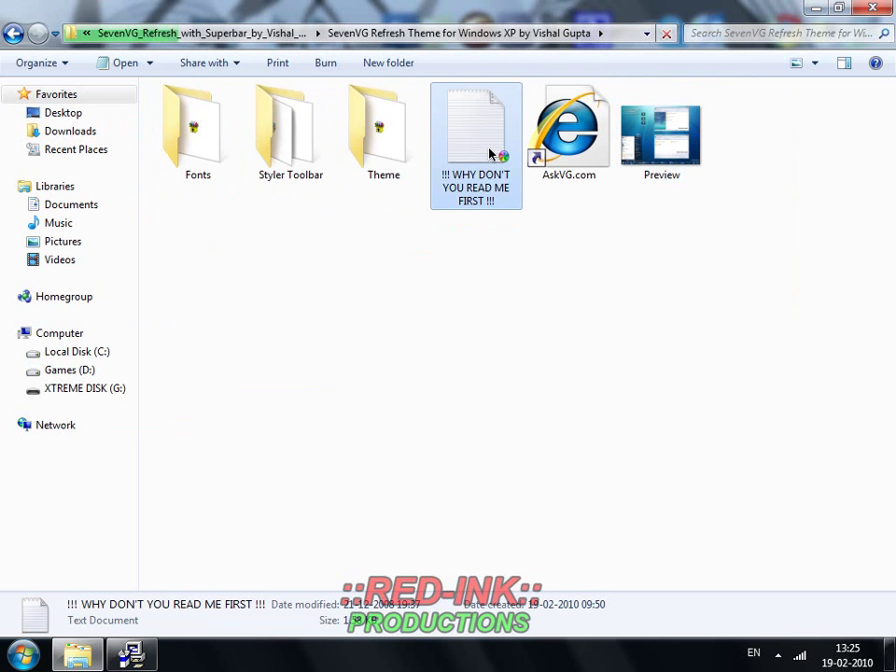
double_click(489, 154)
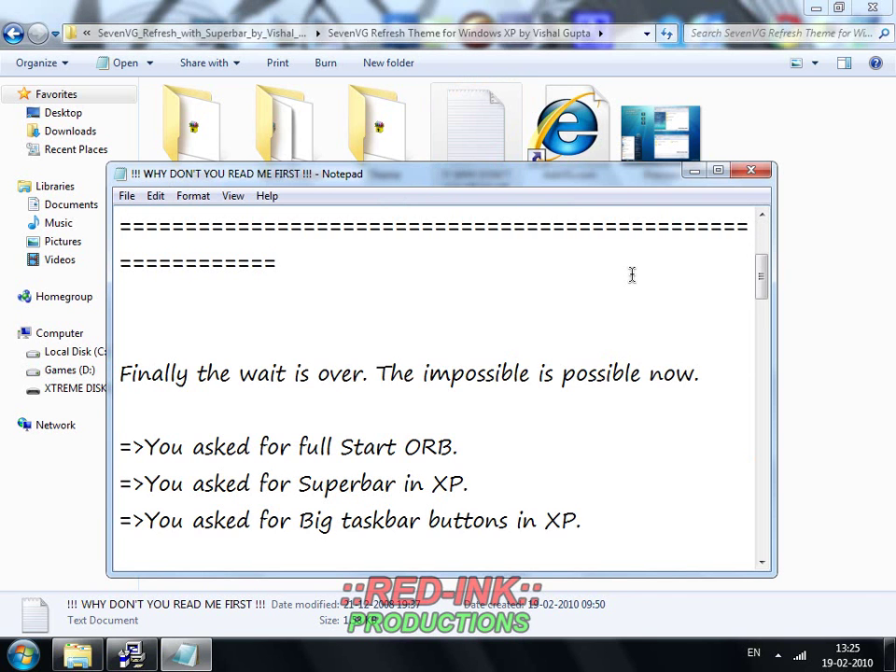
scroll(631, 273, down, 3)
scroll(624, 274, down, 4)
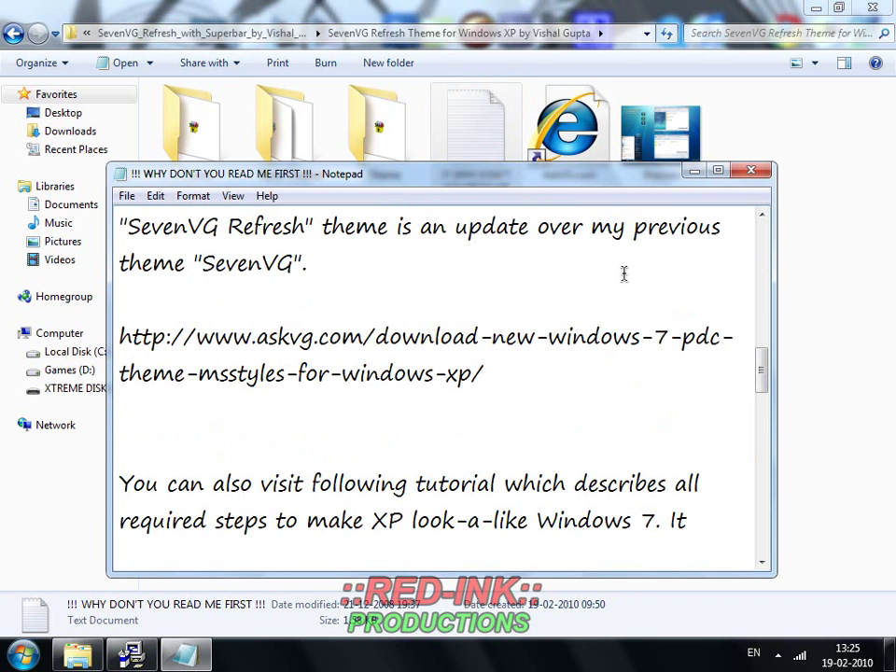
key(alt+F4)
click(208, 136)
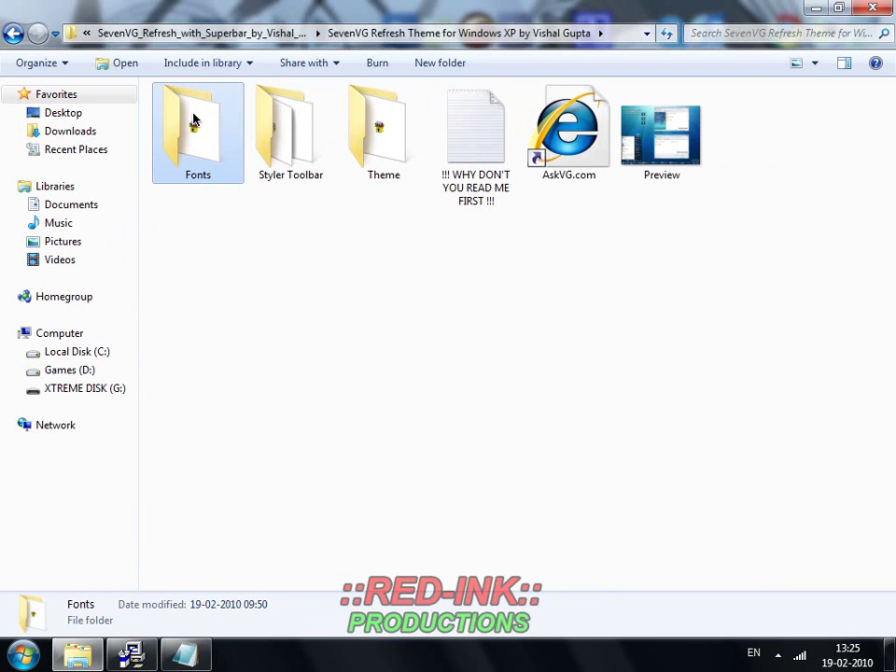
Step: Open the Fonts folder, launch its Fonts archive, and return to the theme folder
double_click(194, 122)
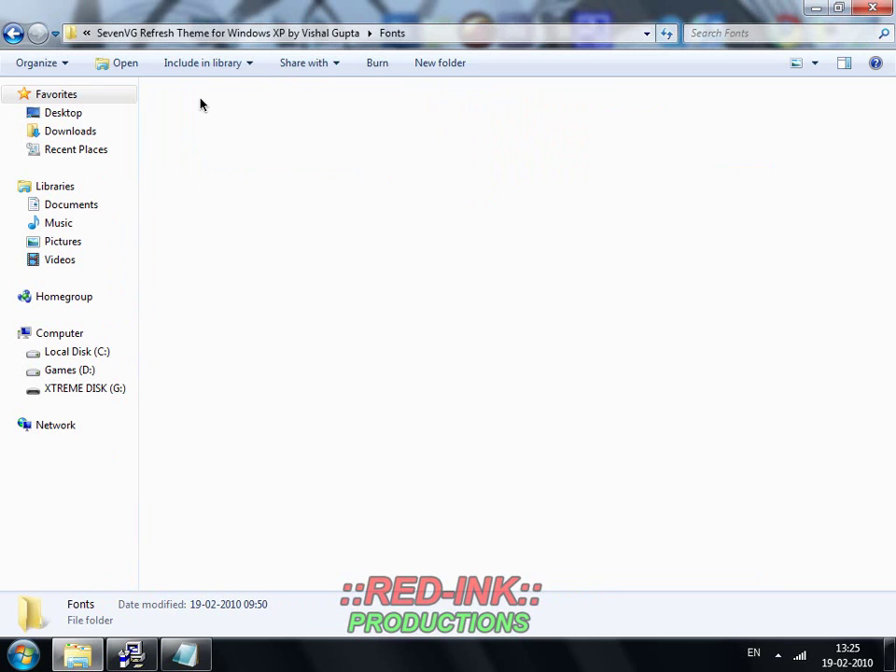
double_click(234, 145)
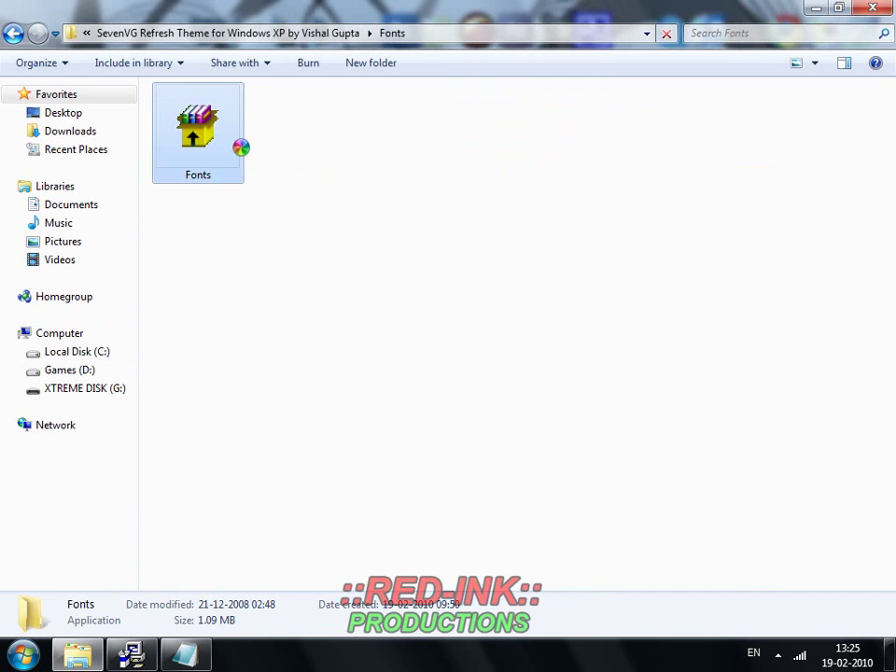
key(BackSpace)
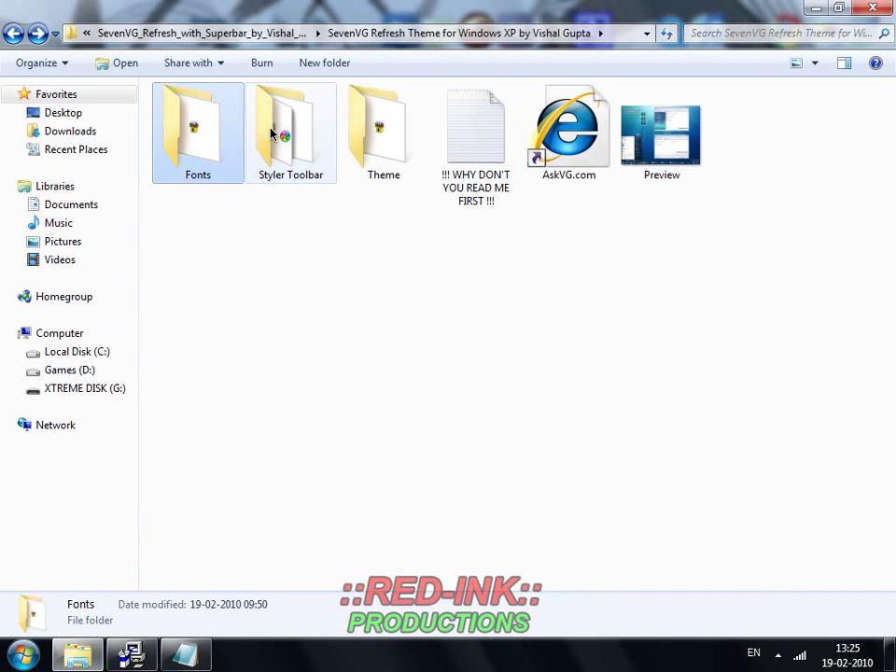
Step: Check the Styler Toolbar folder's First Install Me and Then Run Me items, running Then Run Me
click(288, 163)
double_click(288, 164)
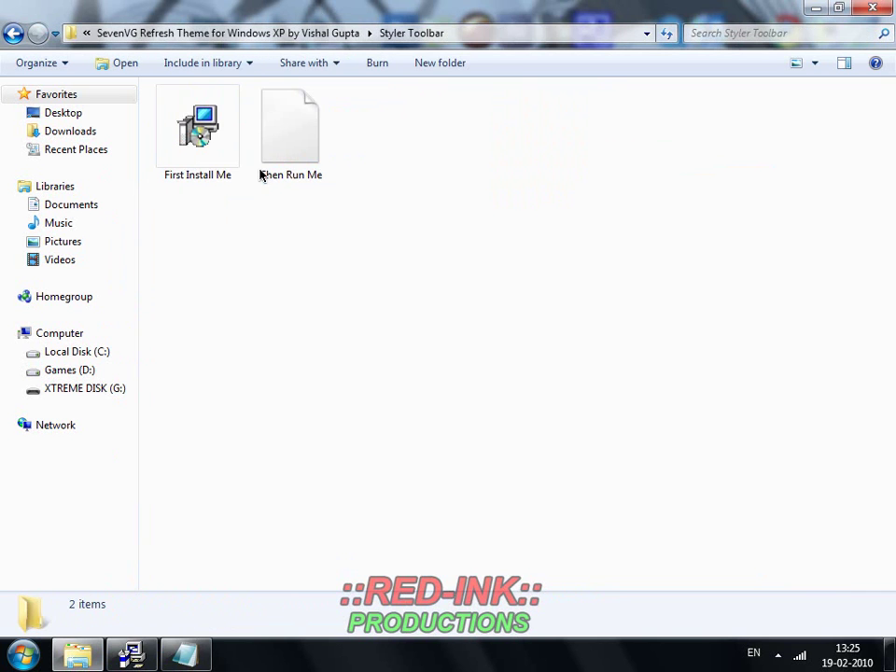
click(220, 131)
click(292, 140)
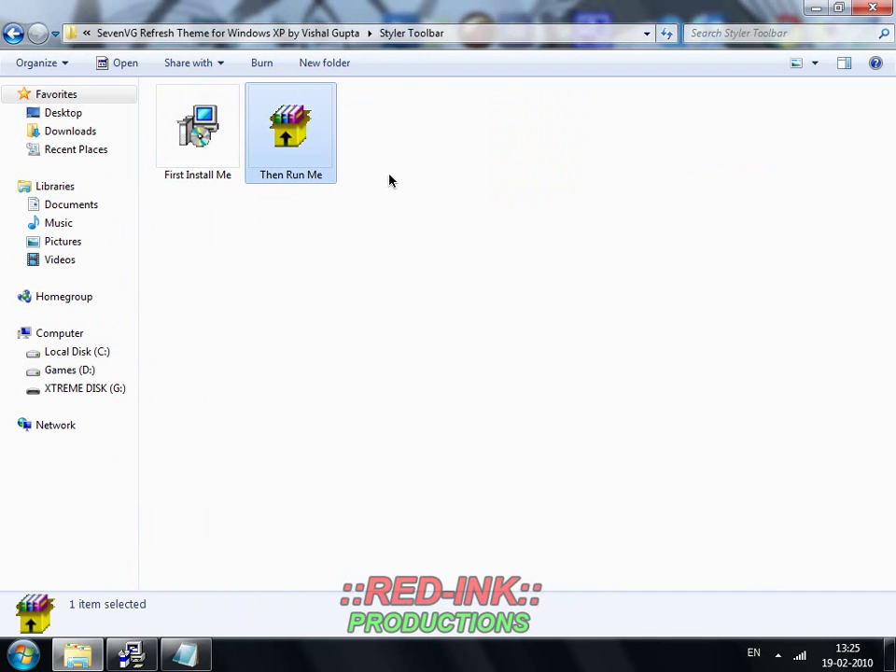
click(394, 187)
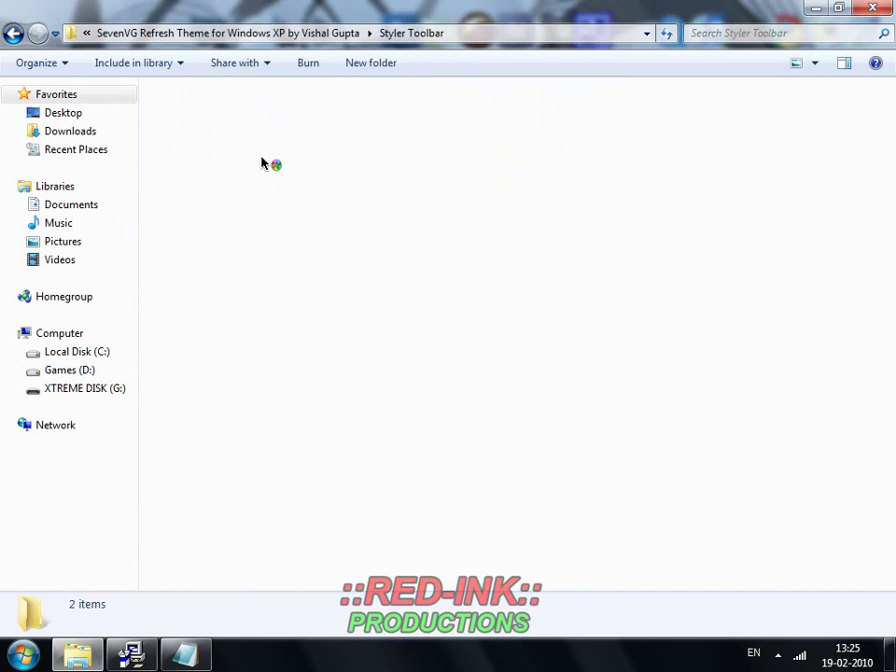
key(BackSpace)
Step: Check the Theme folder's single Theme archive, then return to the main theme folder
double_click(386, 138)
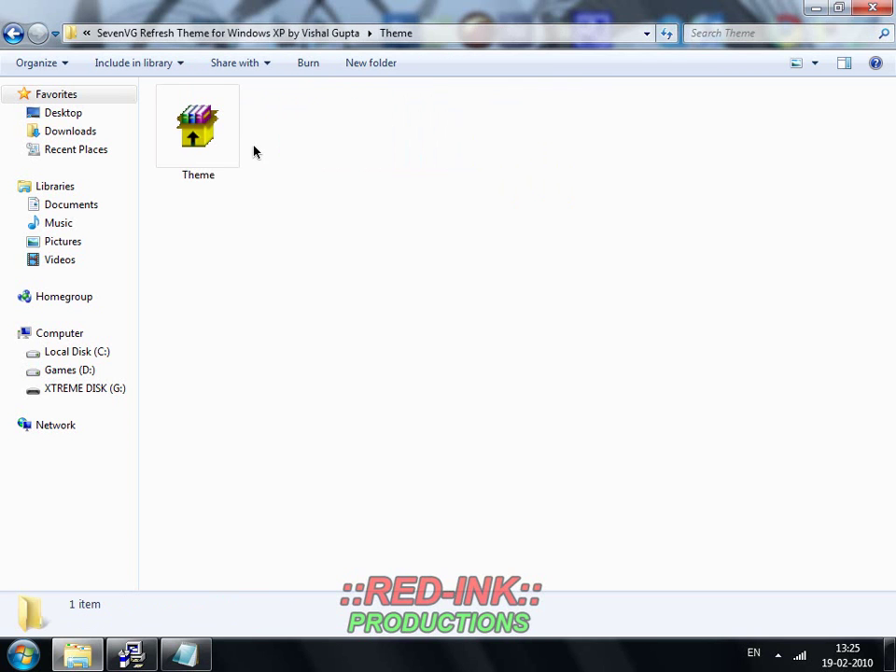
click(157, 144)
click(20, 34)
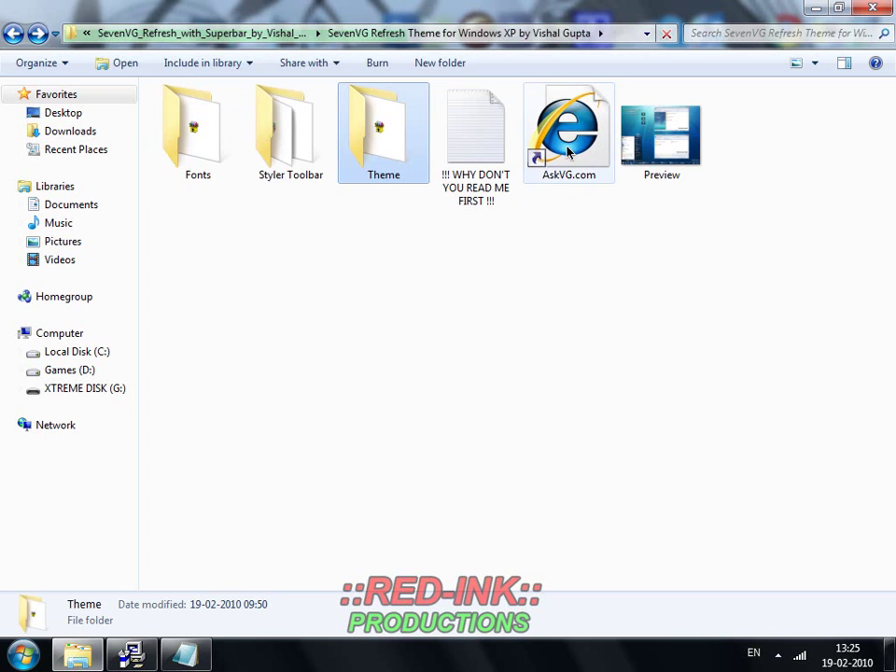
mouse_move(646, 166)
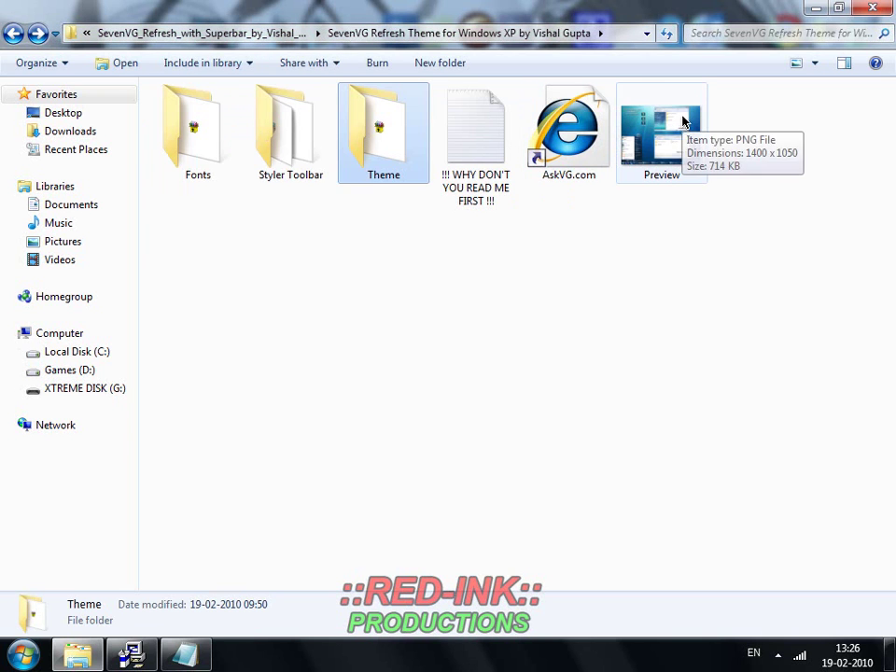
click(681, 122)
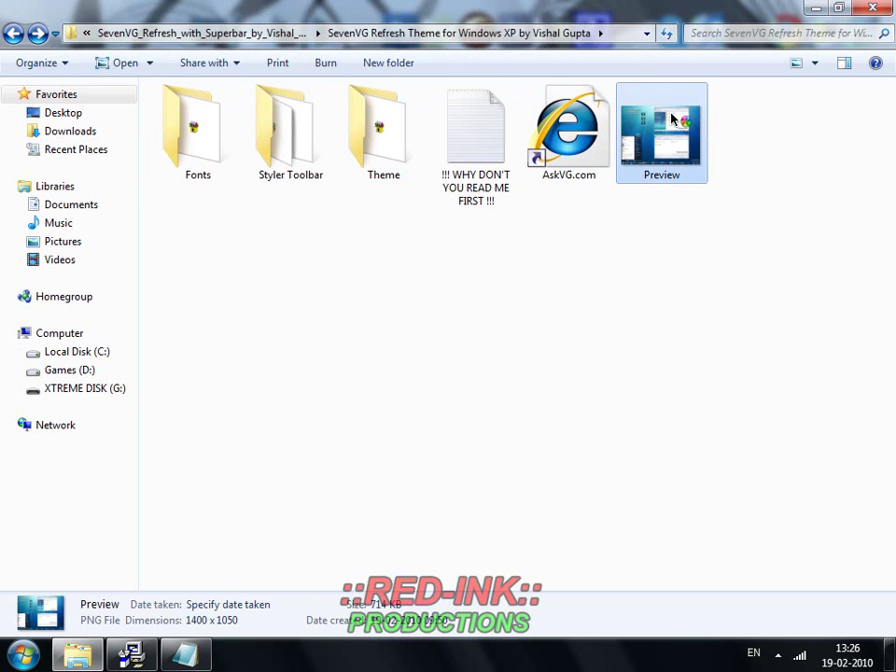
Step: View Preview.png in Windows Photo Viewer, then close it
double_click(644, 166)
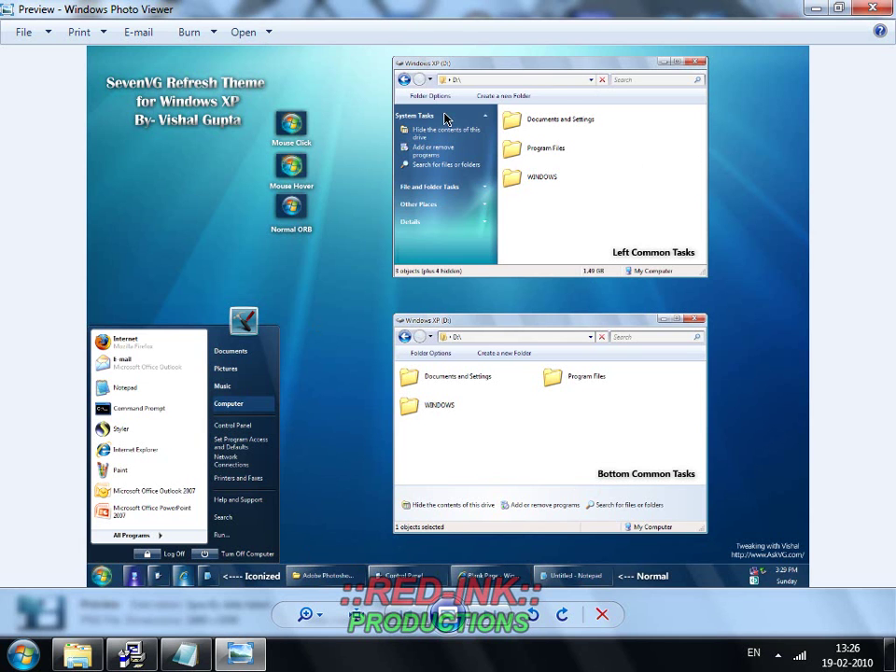
click(872, 9)
Step: Go back to Windows XP to 7, run WindowBlinds7_public, and close the SevenVG readme
click(9, 35)
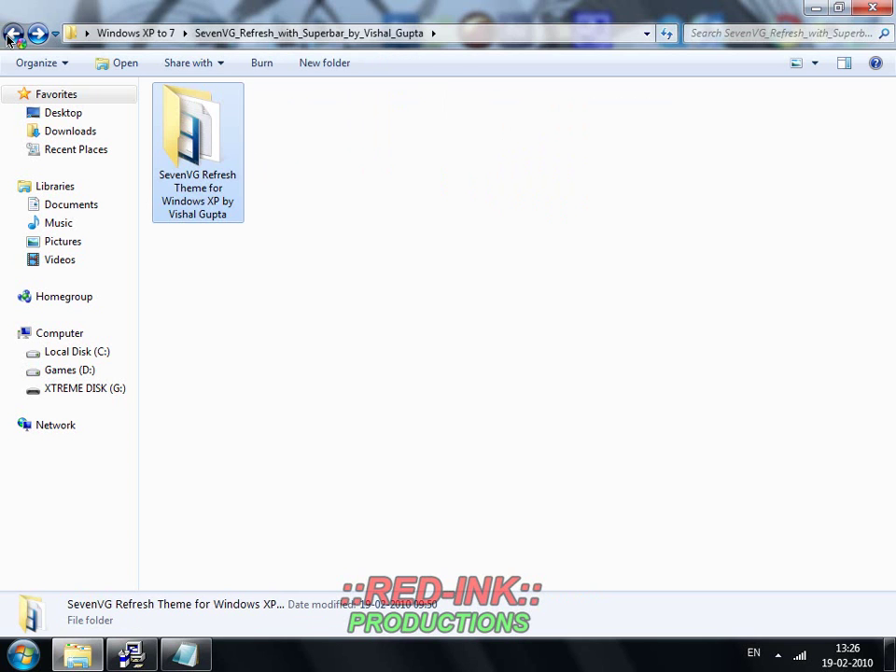
click(10, 35)
click(374, 126)
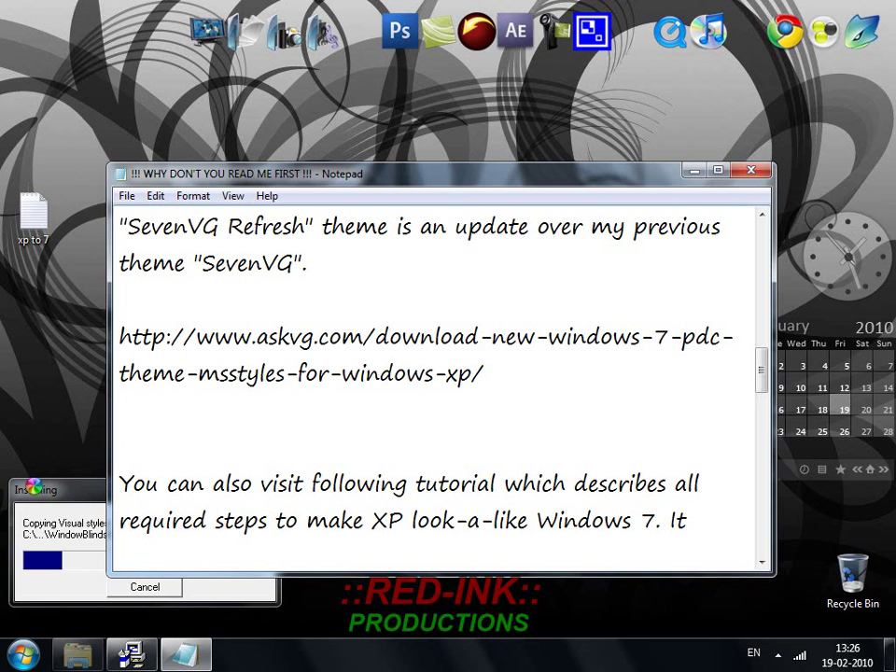
click(751, 171)
mouse_move(256, 327)
mouse_down()
mouse_move(476, 247)
mouse_move(416, 251)
mouse_up()
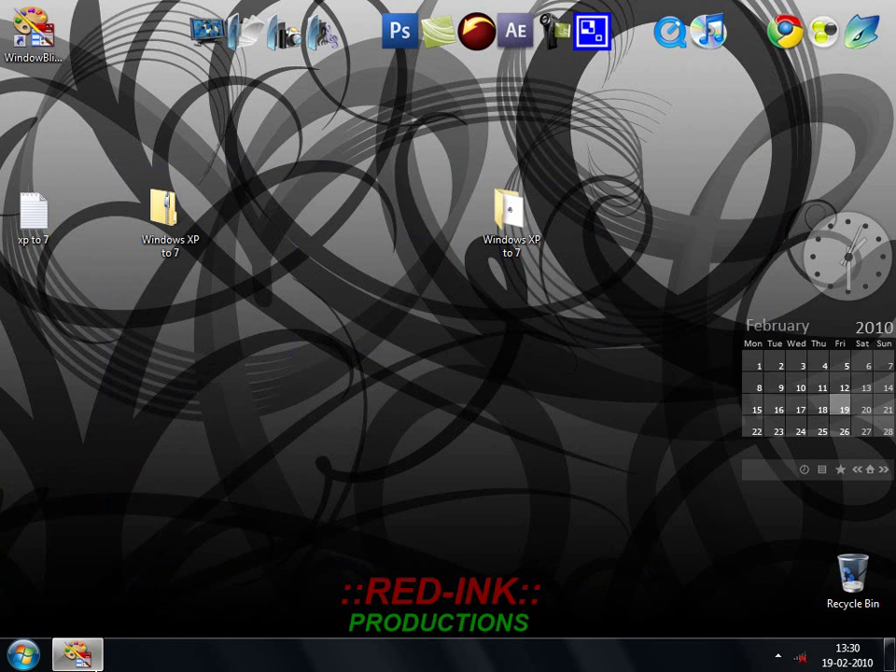
Step: Open the Windows XP to 7 folder from its desktop icon
click(78, 653)
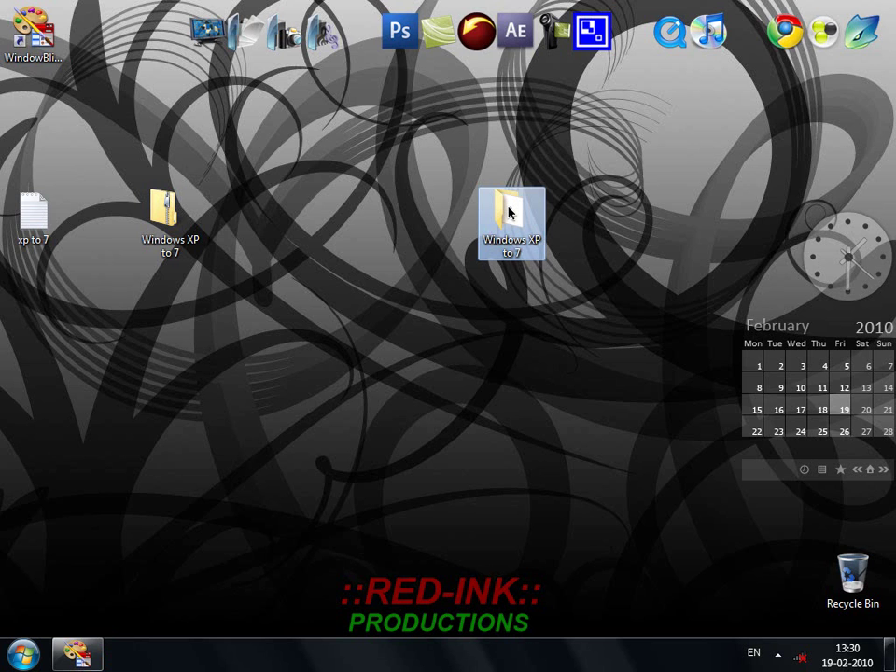
double_click(509, 209)
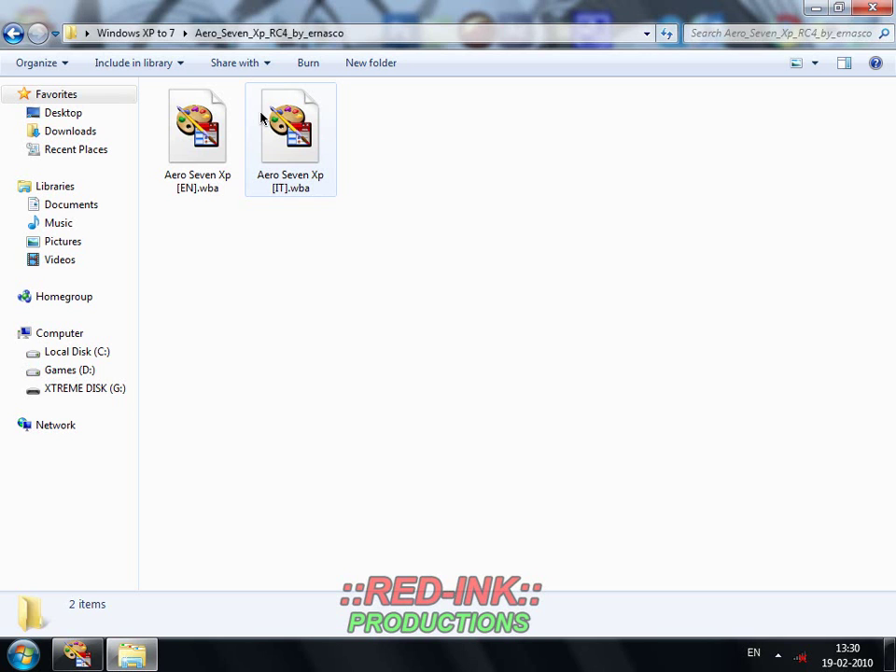
Step: Load the Aero Seven Xp [EN].wba skin and bring WindowBlinds 7 Configuration forward
click(185, 194)
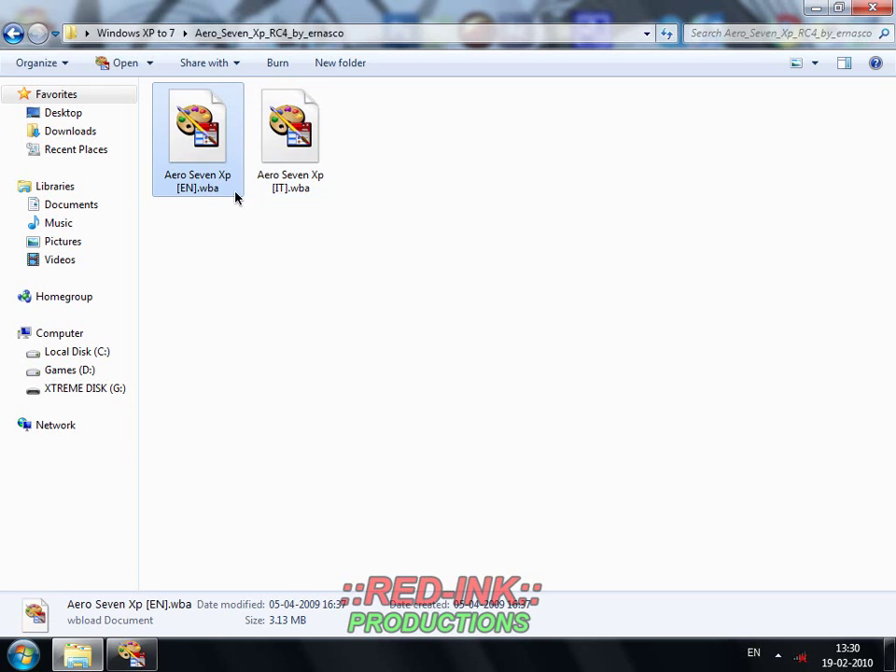
click(287, 193)
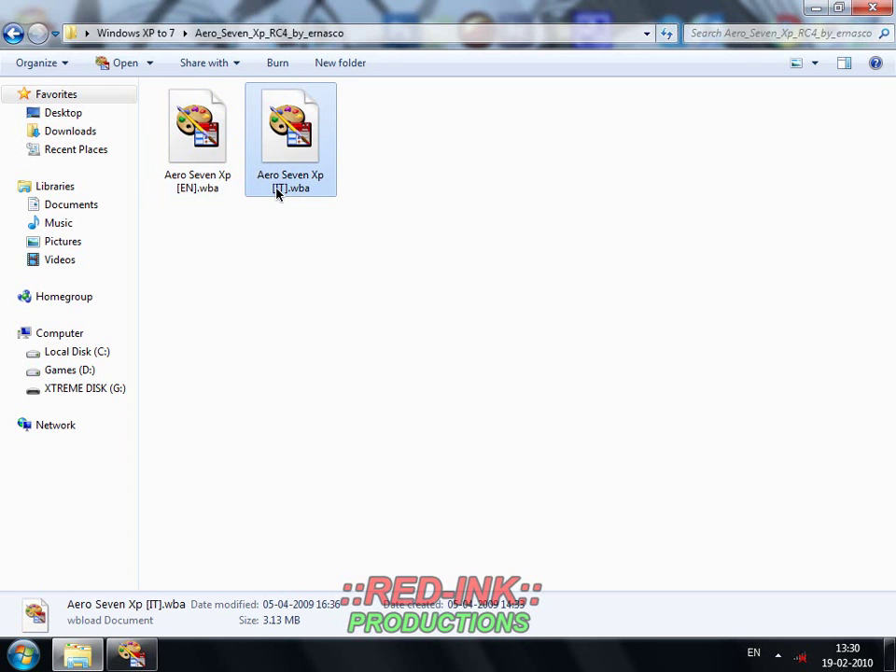
click(206, 146)
double_click(205, 147)
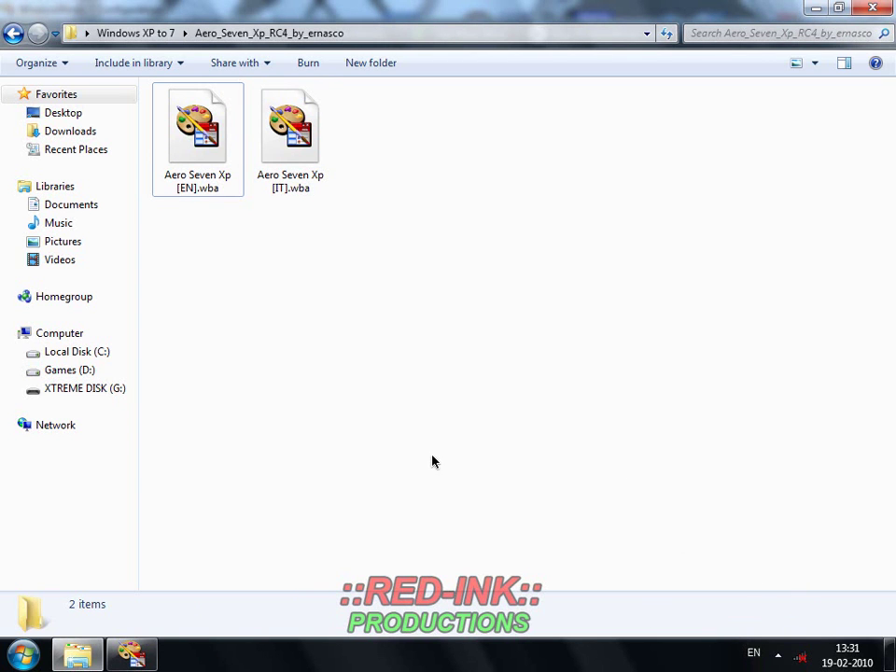
click(131, 653)
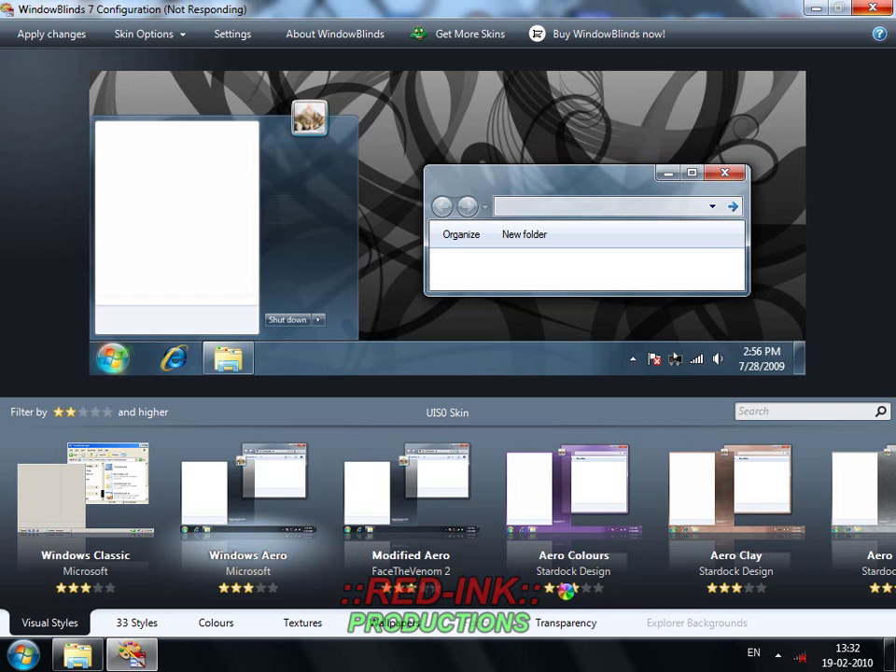
Step: Scroll the Visual Styles list to Aero Seven Xp, then close WindowBlinds 7 Configuration
scroll(679, 606, down, 3)
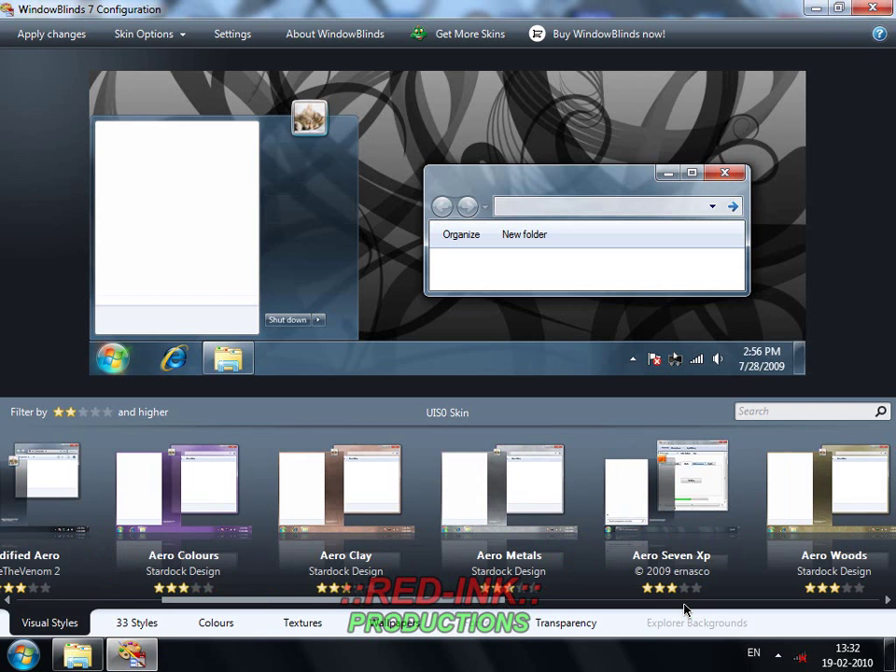
scroll(442, 606, down, 1)
scroll(523, 551, down, 1)
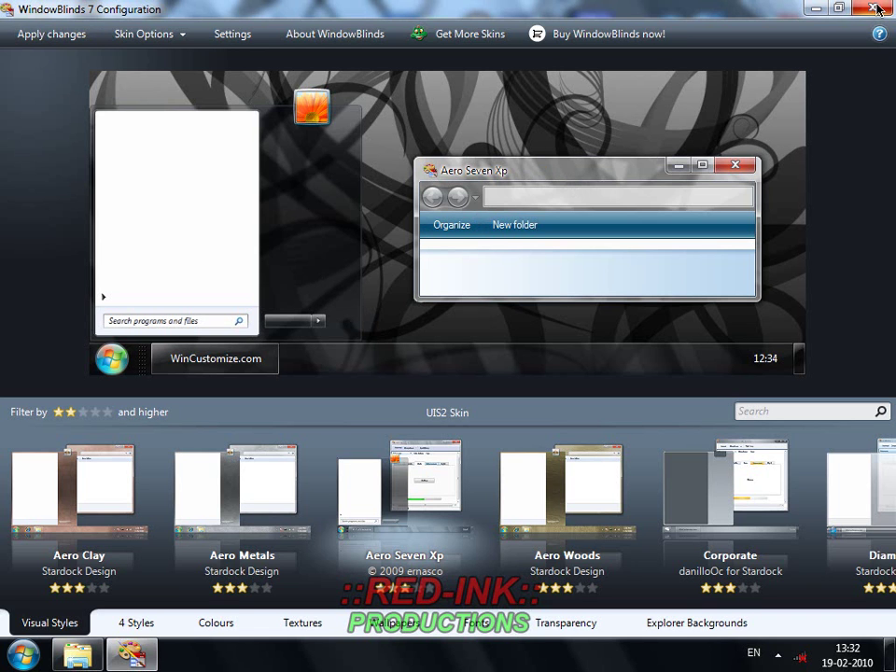
click(872, 9)
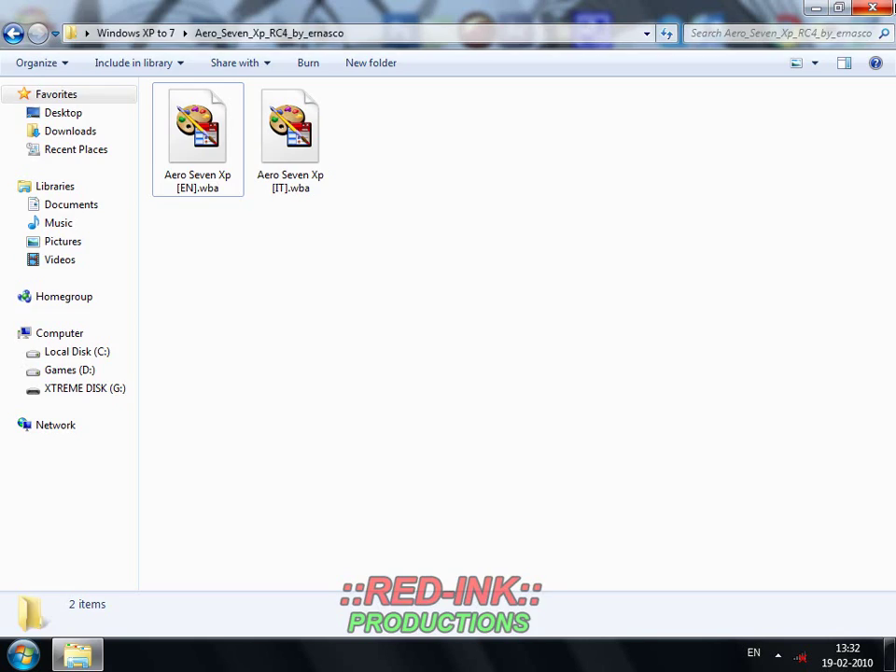
Step: Close the Aero Seven Xp folder window and dismiss the notification-area overflow
click(887, 9)
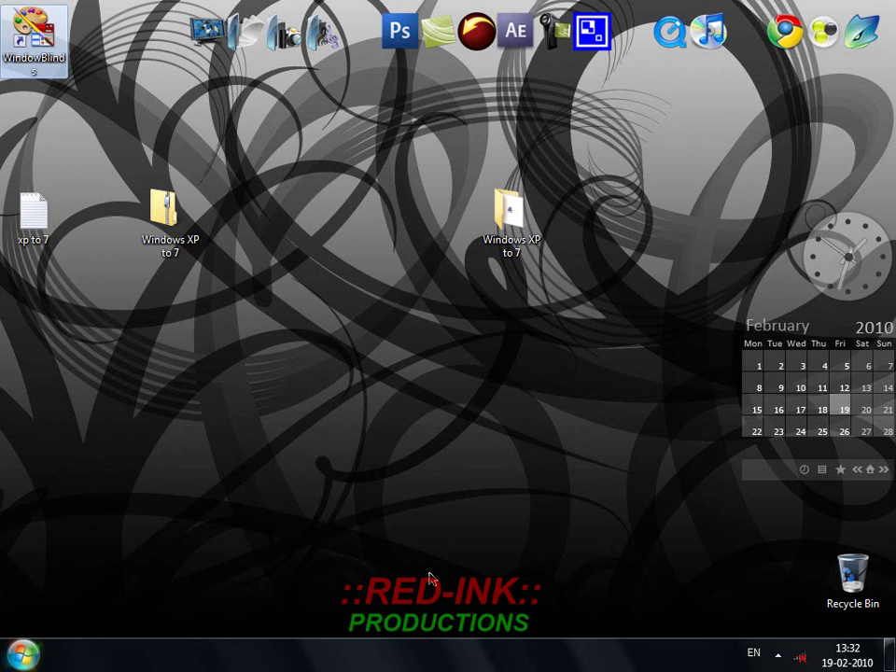
click(589, 590)
click(778, 655)
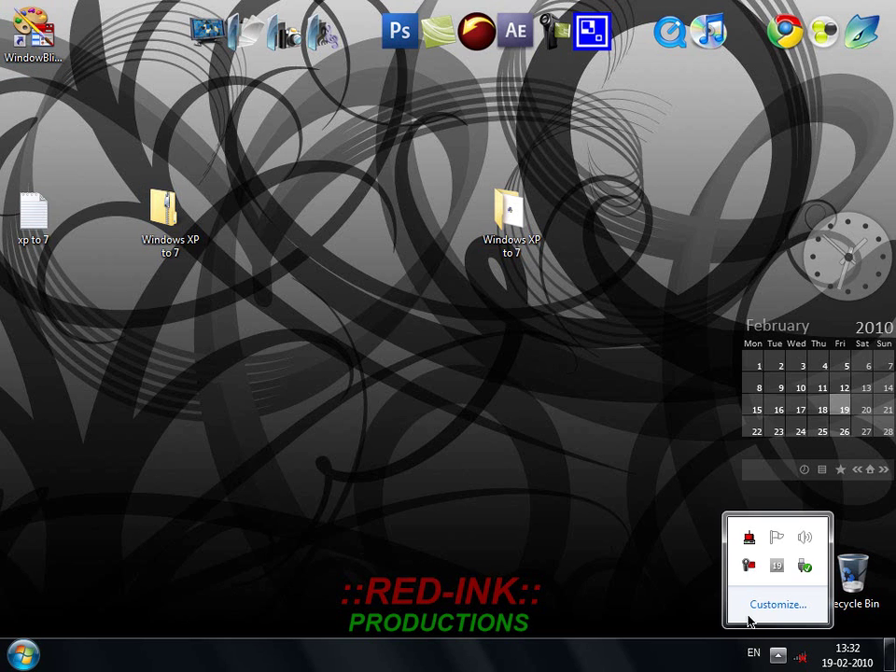
click(675, 570)
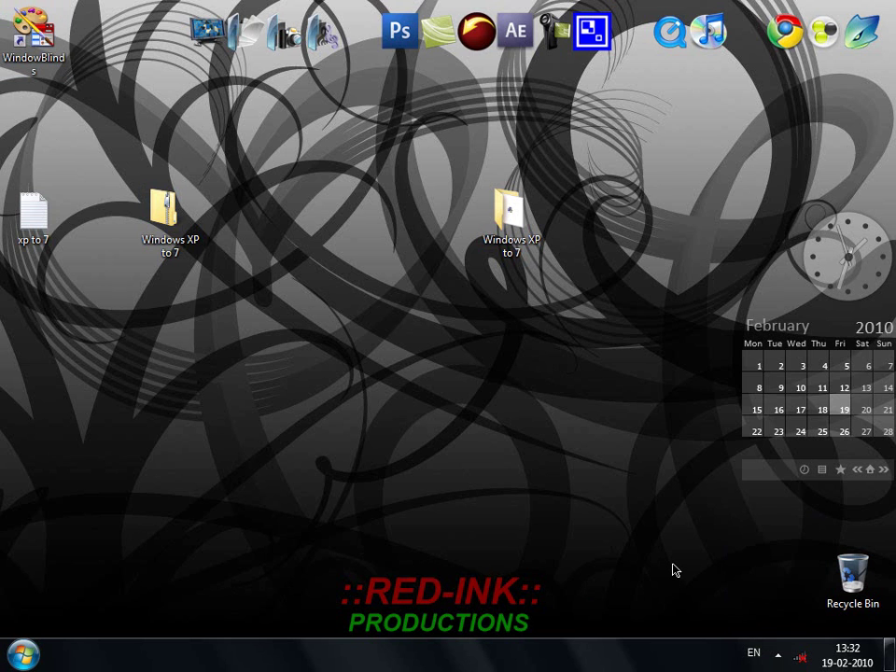